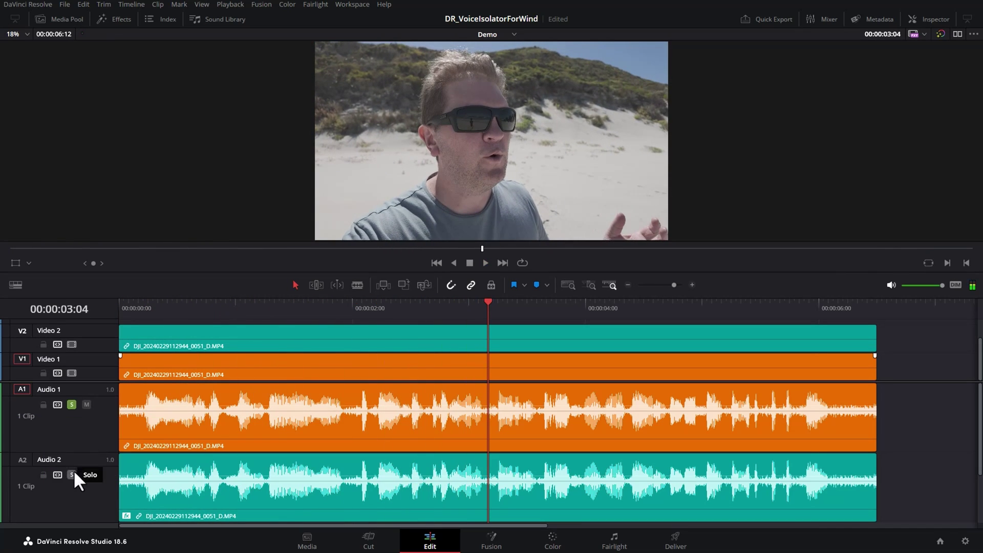
# Solo Audio 2, then play back and scrub the timeline to audition the duplicate clip.
pyautogui.click(71, 475)
pyautogui.press('space')
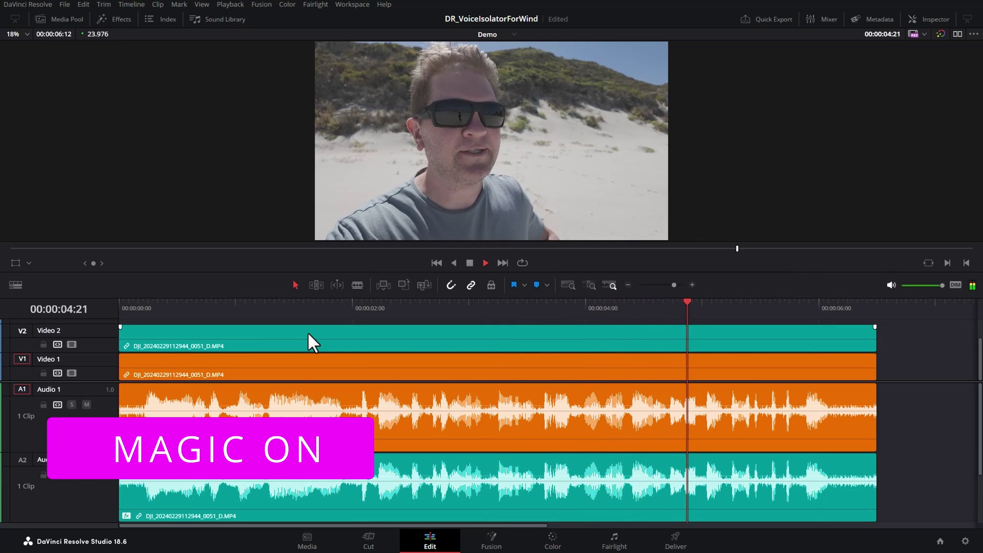
pyautogui.moveTo(641, 307); pyautogui.dragTo(160, 330)
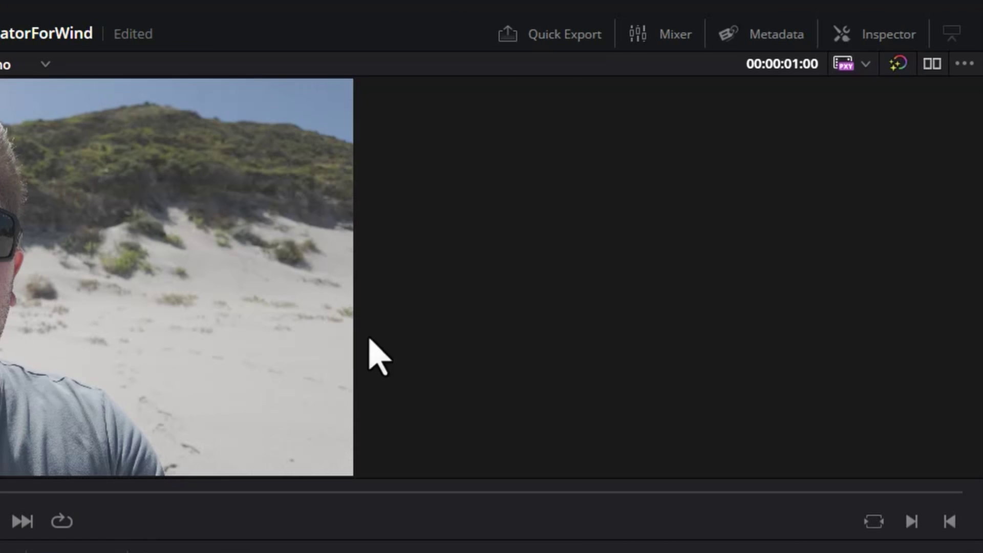
# Enable Voice Isolation at Amount 100 in the clip's Inspector audio settings, toggling it during playback to compare.
pyautogui.click(874, 46)
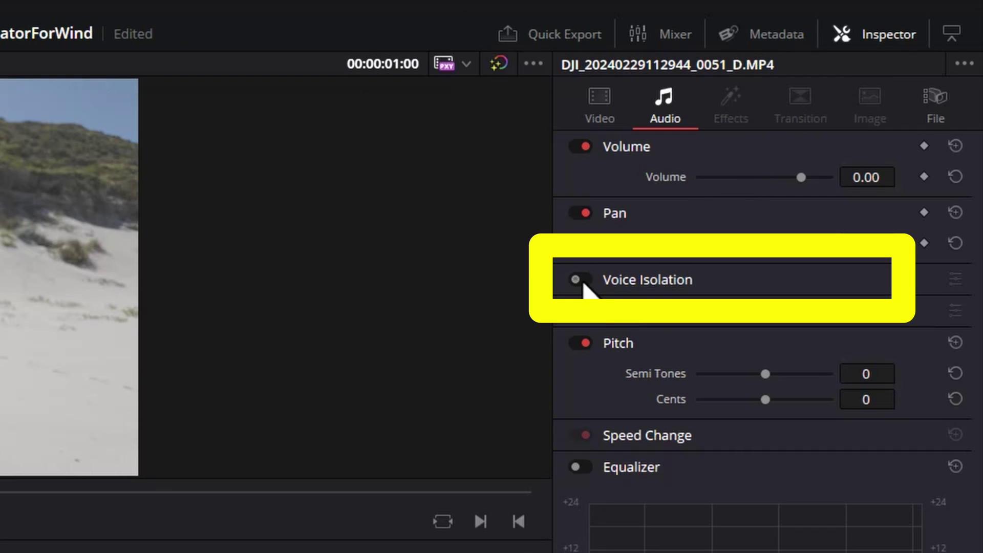
pyautogui.click(578, 280)
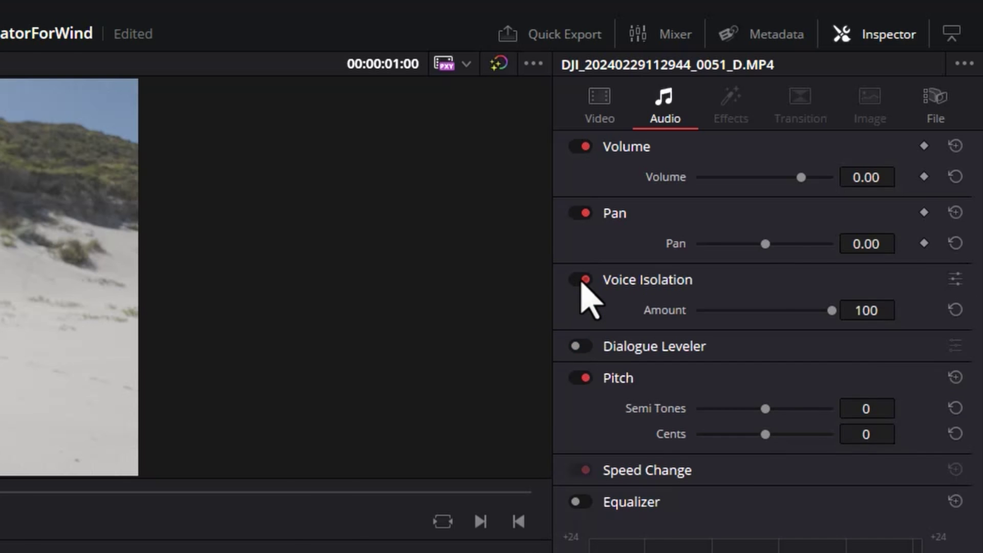
pyautogui.press('space')
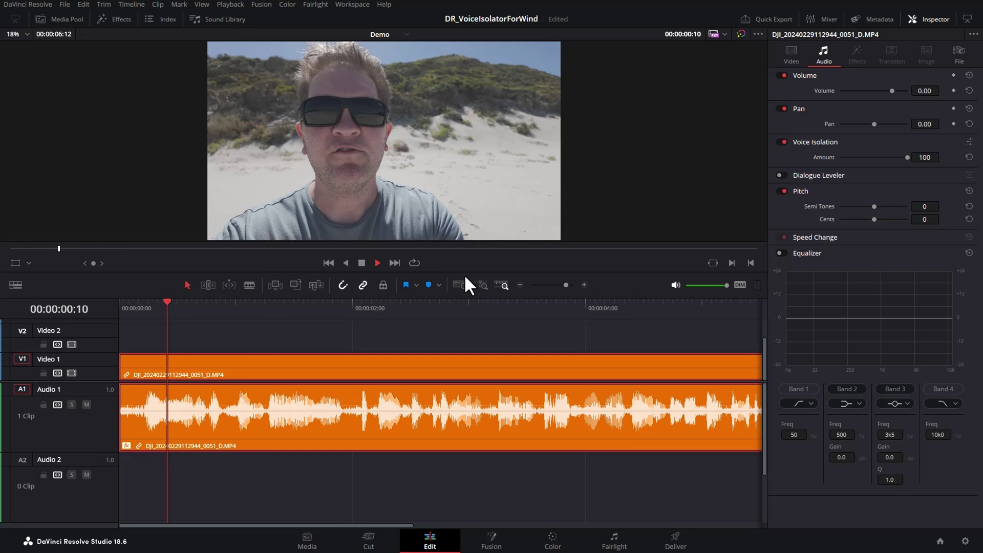
pyautogui.click(780, 142)
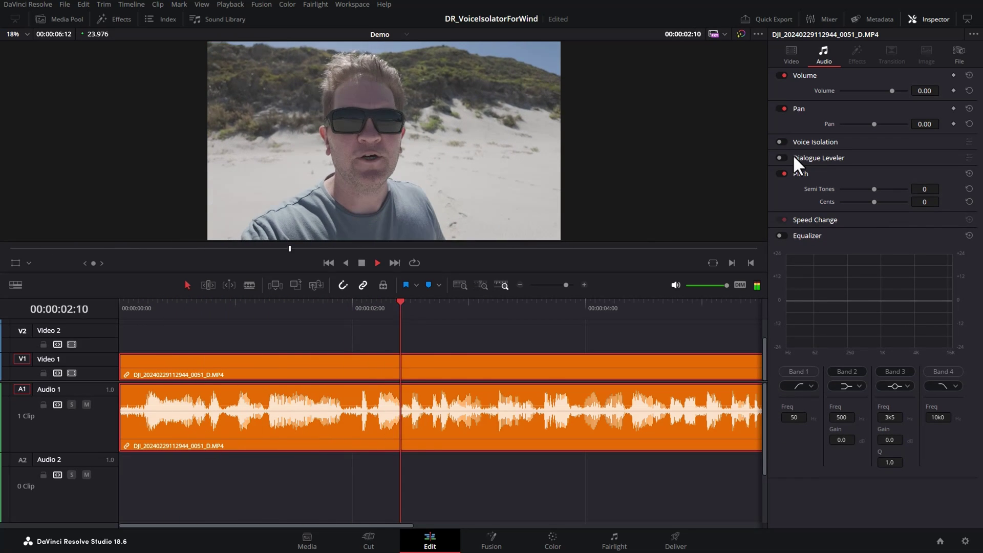
pyautogui.click(781, 141)
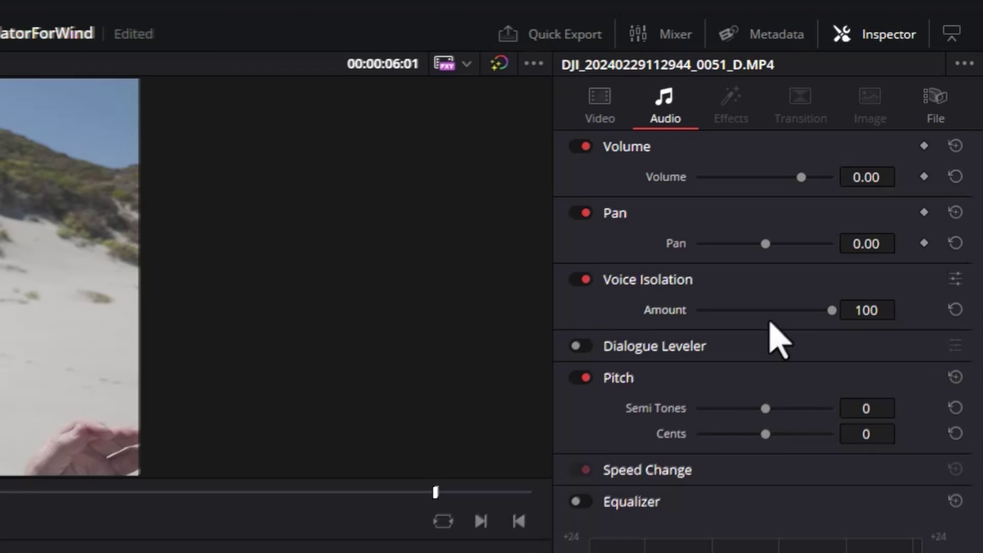
# Lower the clip's Voice Isolation amount to 27 and replay the timeline from the start.
pyautogui.moveTo(829, 311); pyautogui.dragTo(734, 311)
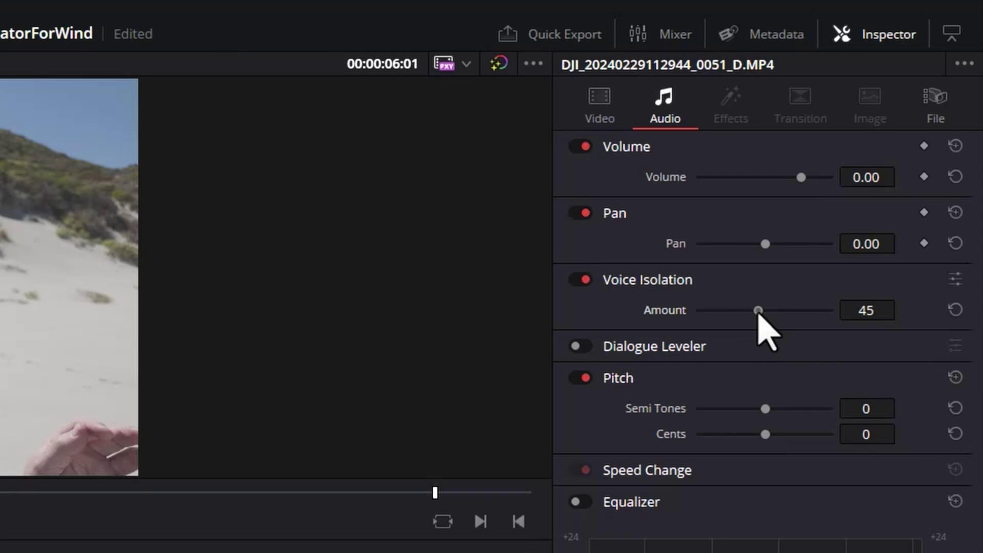
pyautogui.press('Home')
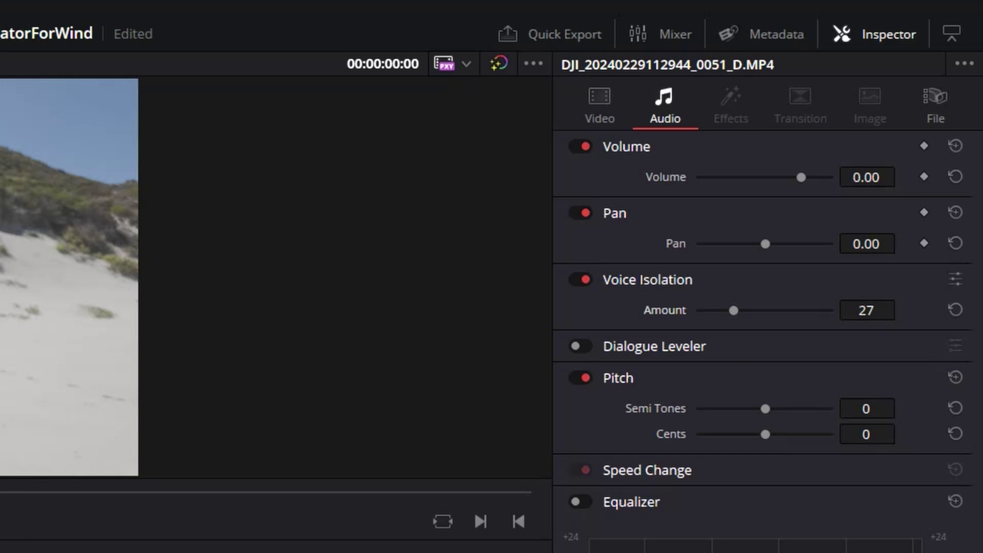
pyautogui.press('space')
# Raise the Voice Isolation amount to about half, then to 100, and switch it off.
pyautogui.moveTo(858, 157); pyautogui.dragTo(865, 156)
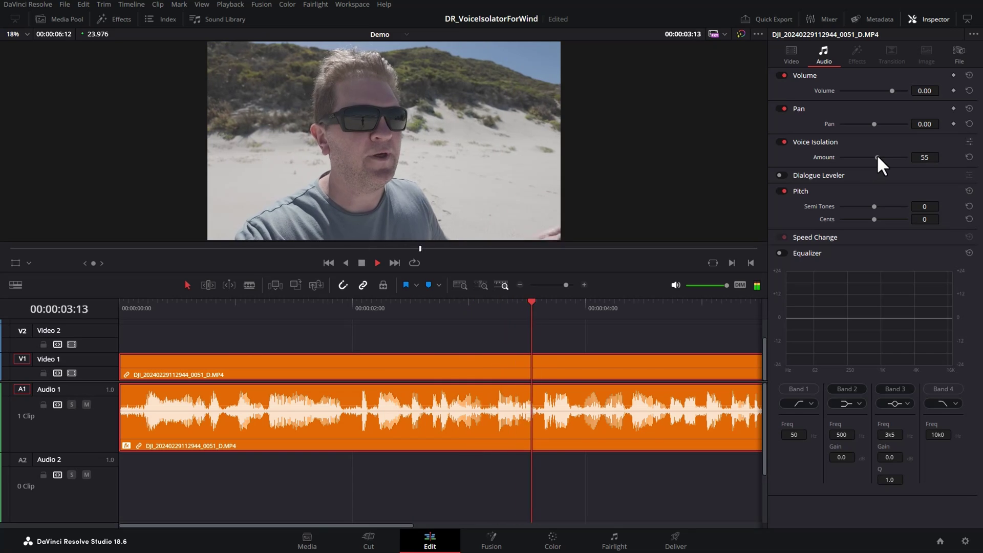
pyautogui.click(876, 157)
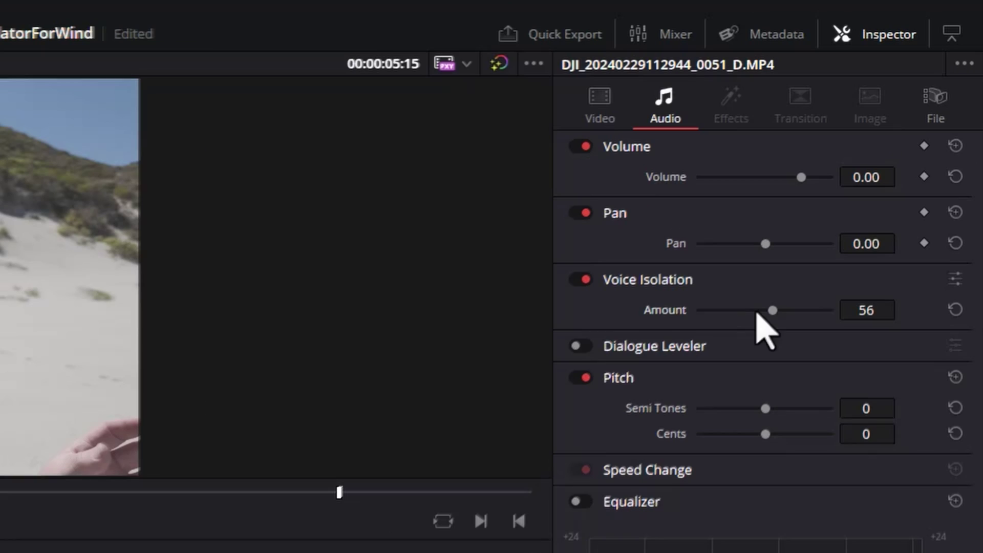
pyautogui.moveTo(875, 157); pyautogui.dragTo(875, 156)
pyautogui.moveTo(773, 310); pyautogui.dragTo(832, 311)
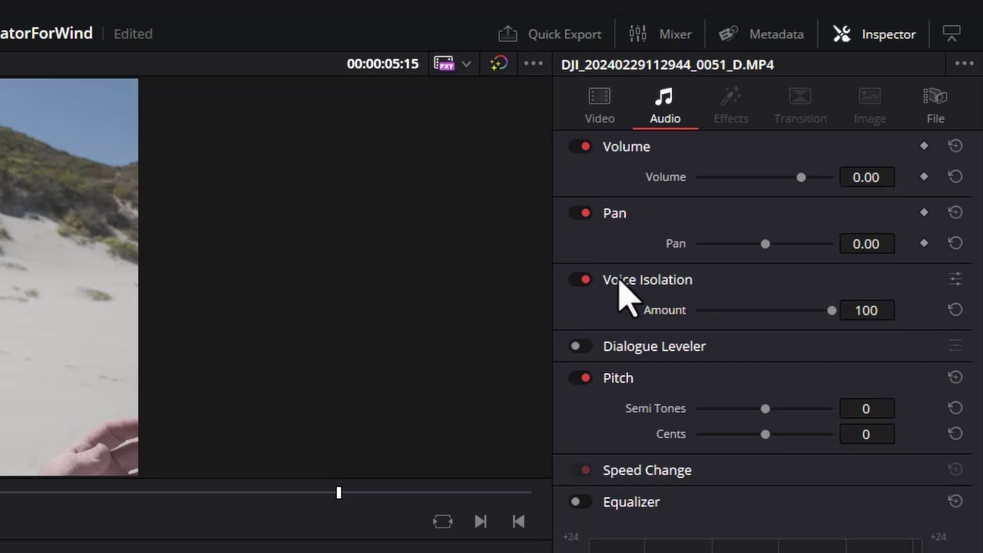
pyautogui.click(584, 280)
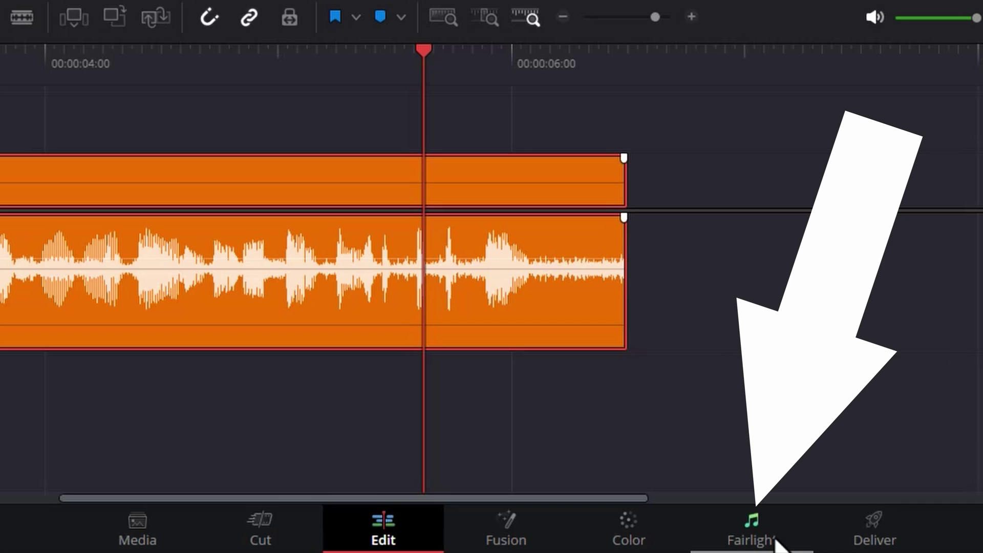
# In the Fairlight page Mixer, select the A1 clip and enable Voice Isolation on track A1.
pyautogui.click(767, 538)
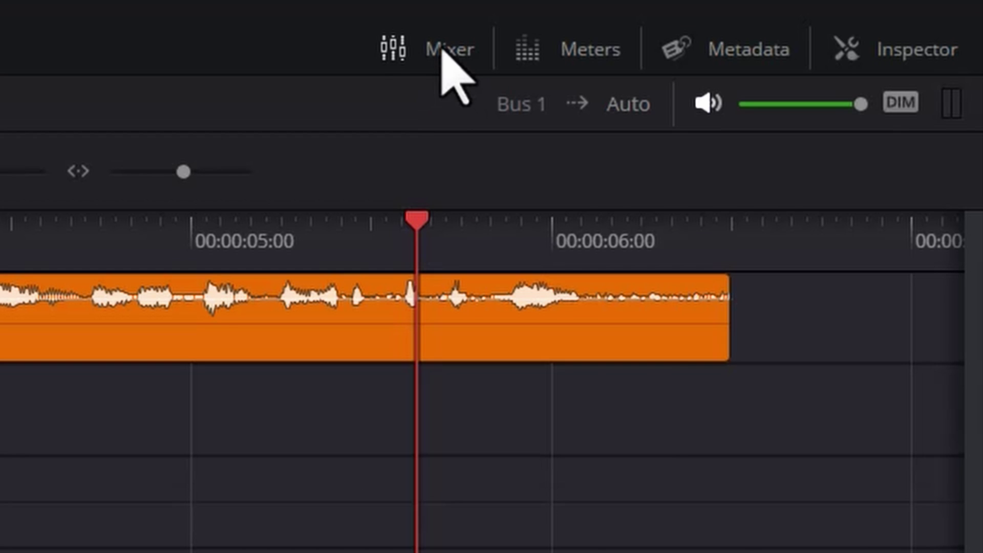
pyautogui.click(443, 54)
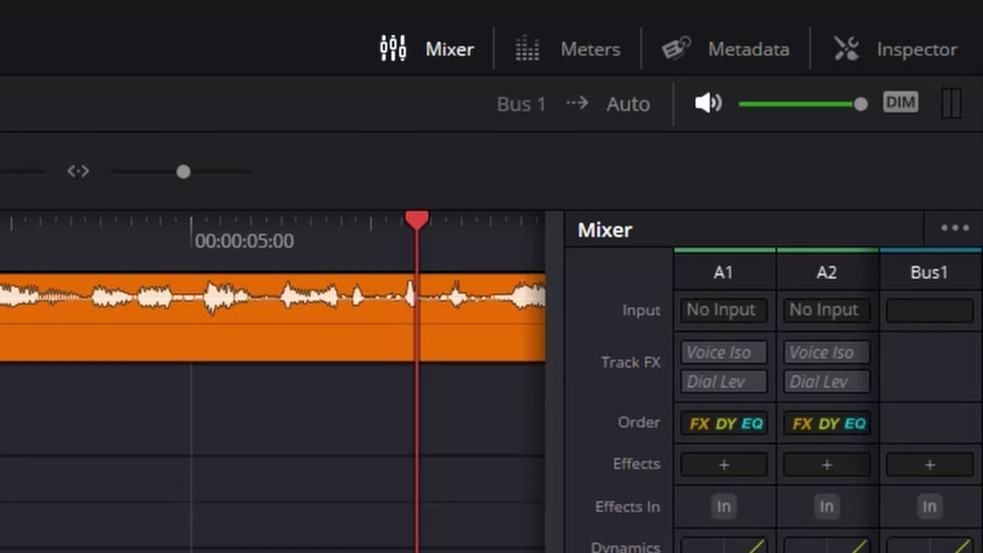
pyautogui.click(230, 314)
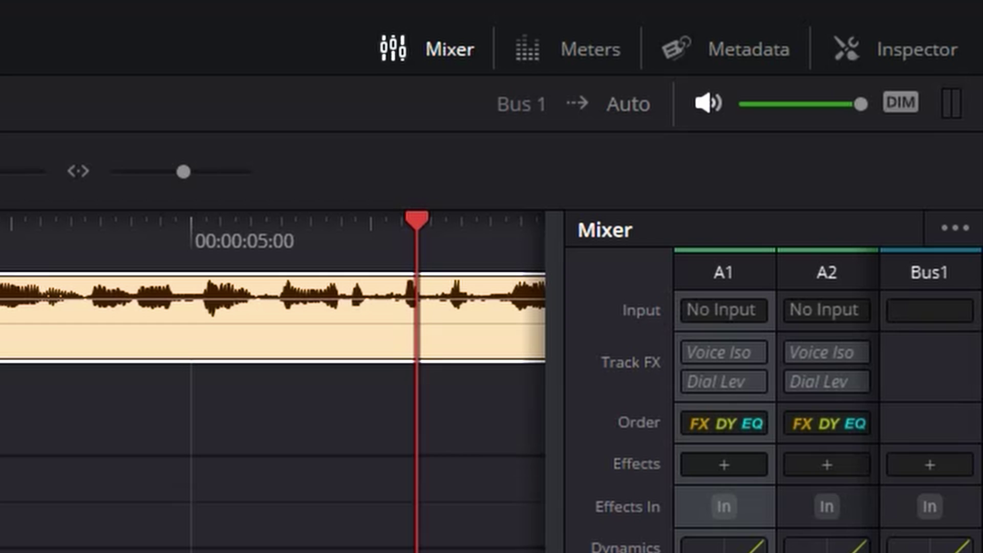
pyautogui.moveTo(723, 353)
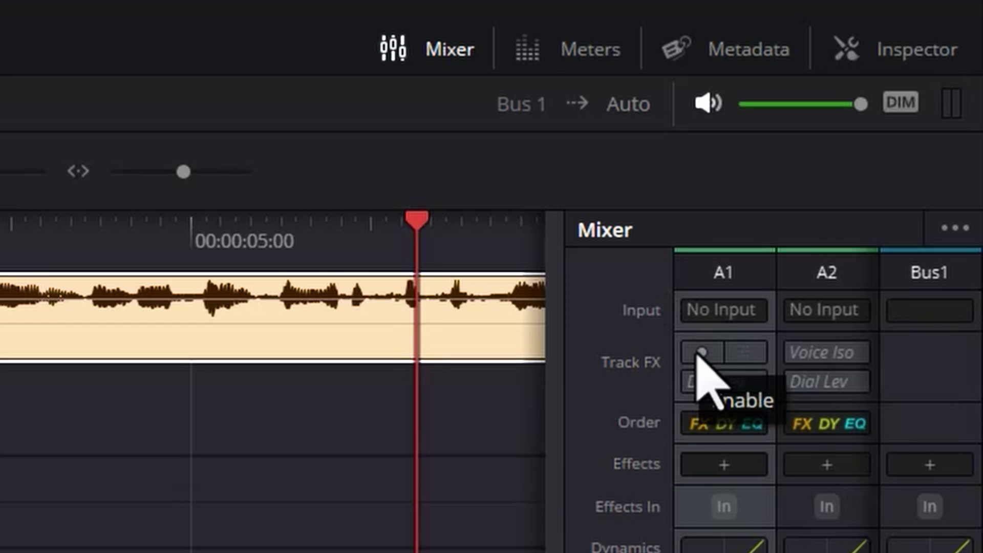
pyautogui.click(701, 355)
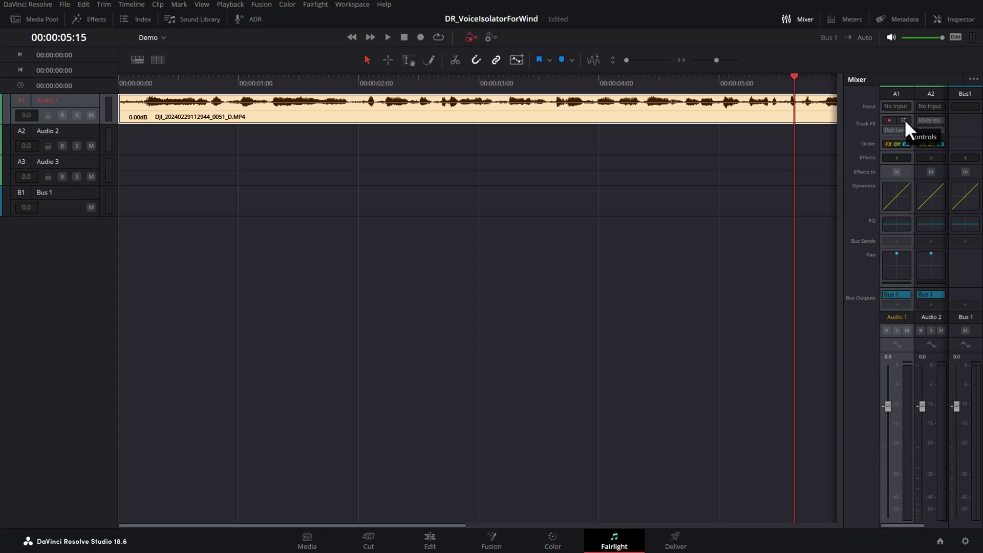
# Audition A1's Voice Isolation Amount during playback (up to 75, reset to 0), finishing at 16.
pyautogui.click(745, 352)
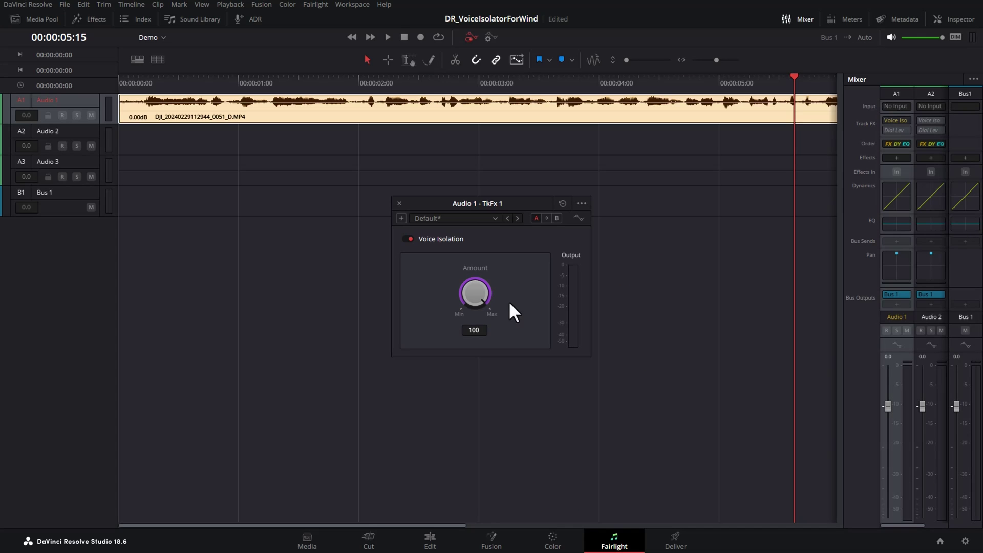
pyautogui.moveTo(474, 292); pyautogui.dragTo(507, 302)
pyautogui.press('space')
pyautogui.moveTo(472, 292); pyautogui.dragTo(490, 292)
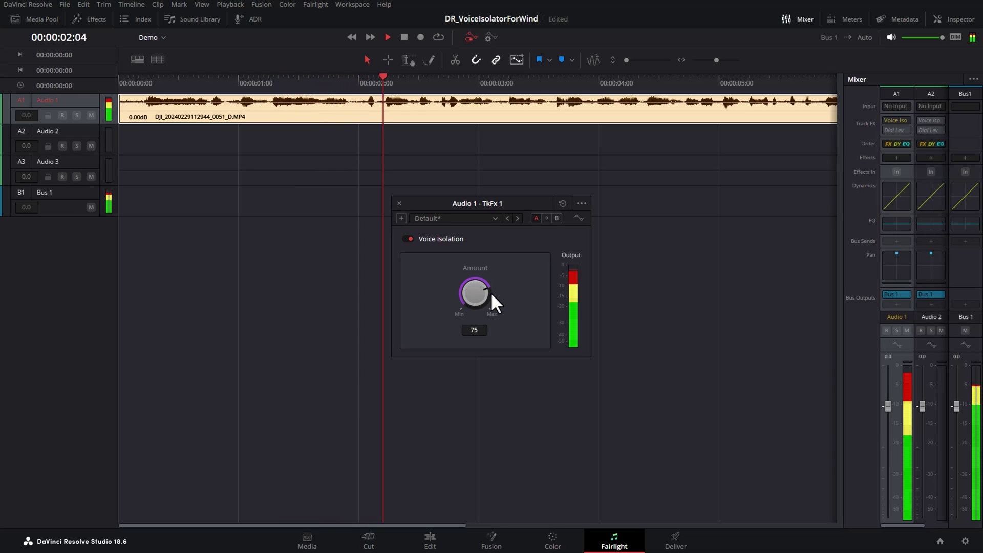
pyautogui.doubleClick(488, 292)
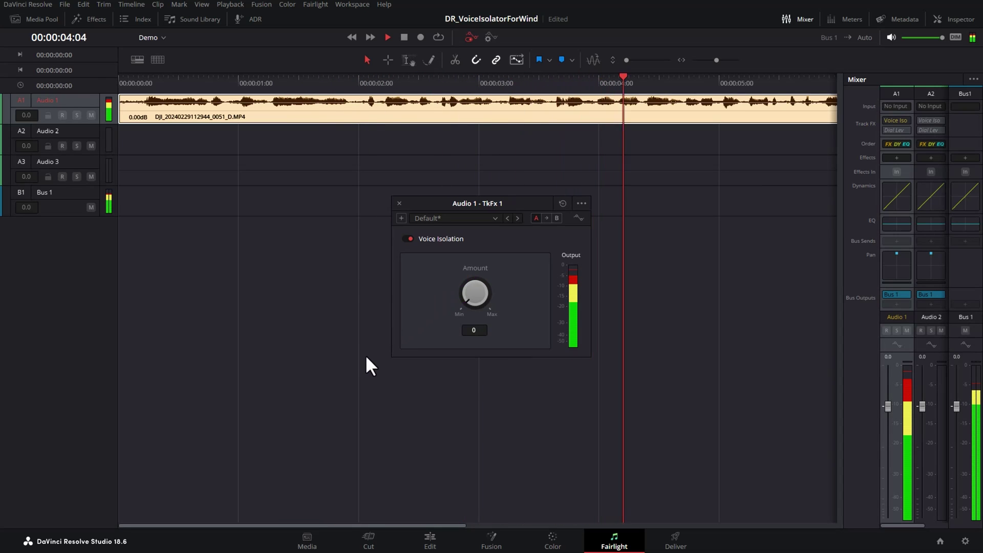
pyautogui.press('space')
pyautogui.moveTo(432, 283); pyautogui.dragTo(482, 283)
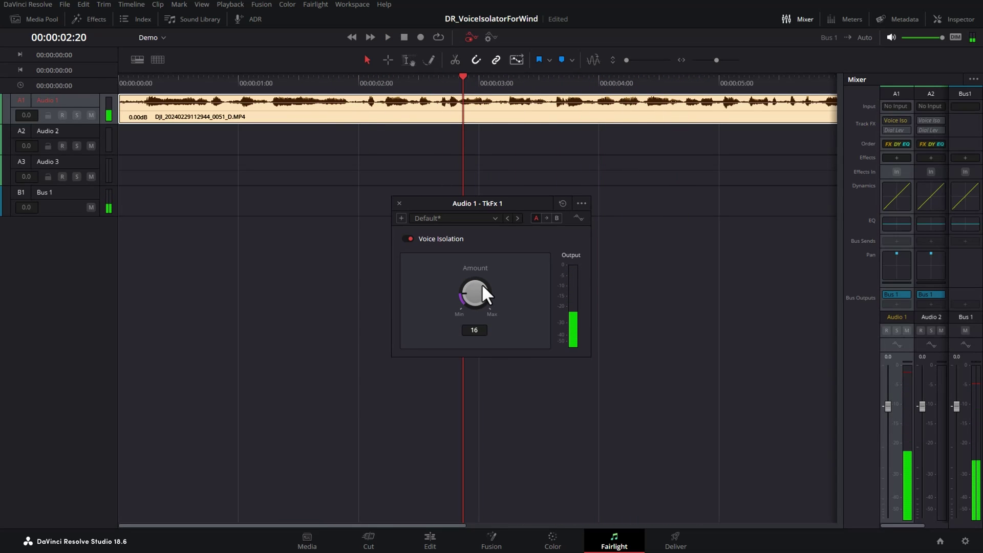